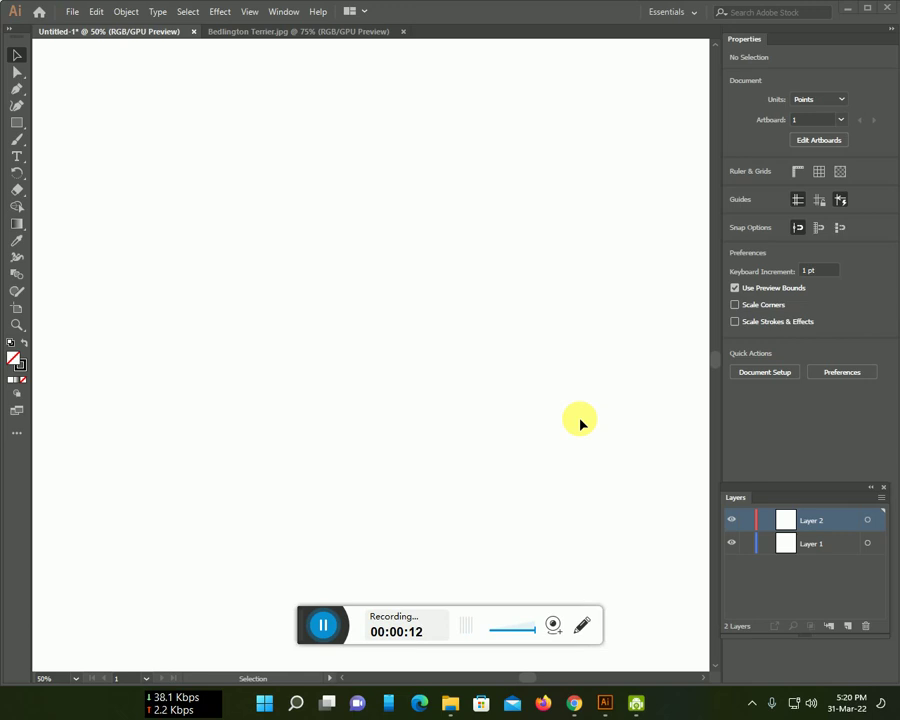
Switch to the Bedlington Terrier.jpg document and select the dog photo.
left_click(331, 35)
left_click(350, 325)
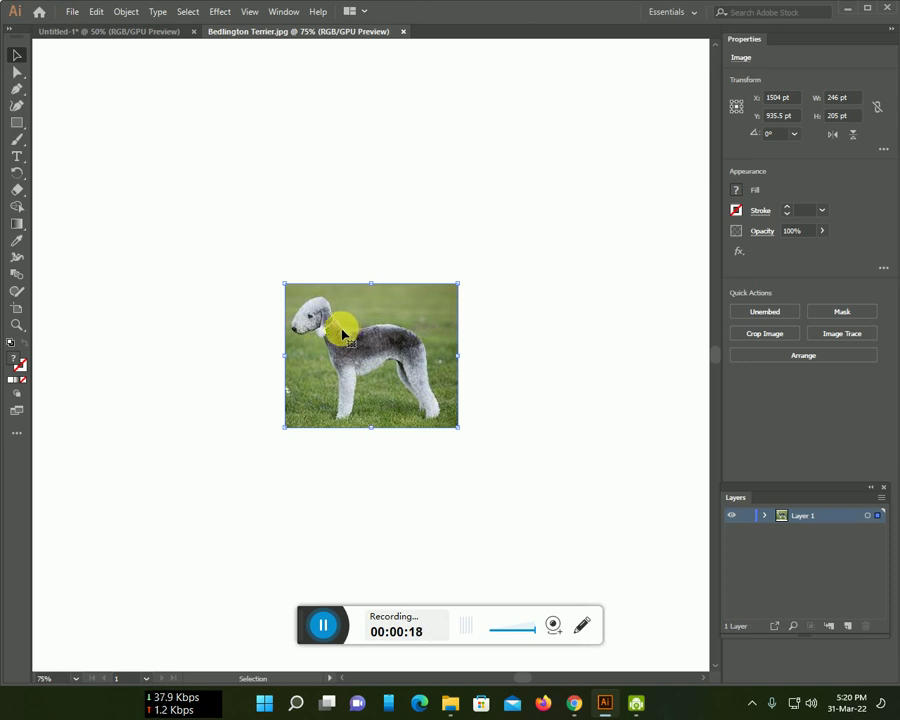
Drop the dog photo into Untitled-1, enlarge it to 905.4 × 754.5 pt, and move it onto Layer 1.
left_click_drag(342, 334, 135, 48)
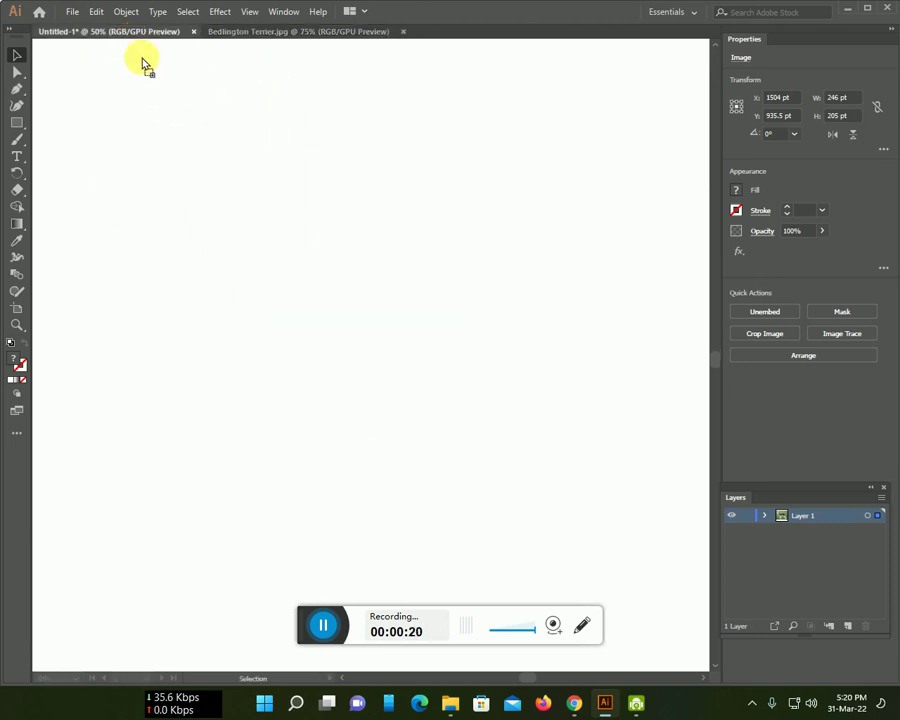
mouse_move(135, 48)
left_mouse_down()
mouse_move(404, 392)
mouse_move(319, 334)
left_mouse_up()
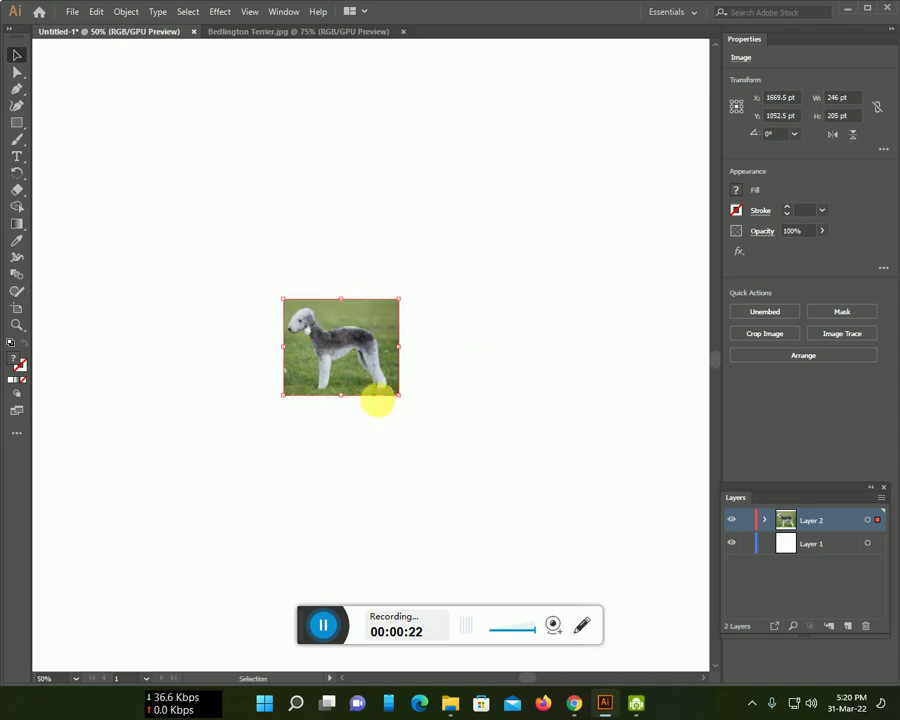
left_click_drag(398, 395, 571, 589)
mouse_move(468, 494)
left_mouse_down()
mouse_move(402, 422)
mouse_move(450, 445)
left_mouse_up()
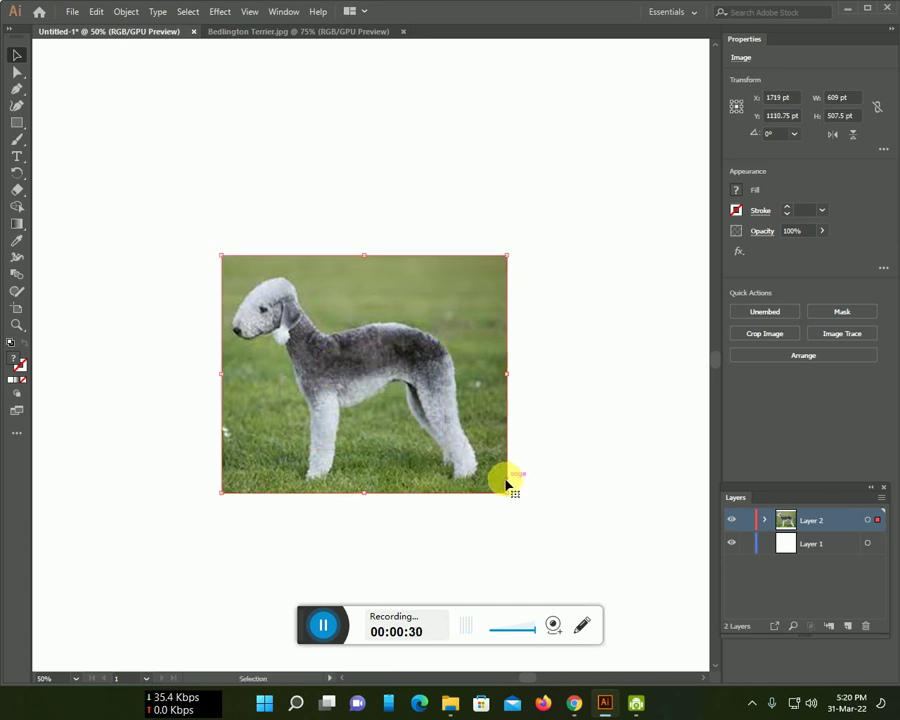
left_click_drag(505, 495, 585, 583)
left_click_drag(414, 465, 392, 446)
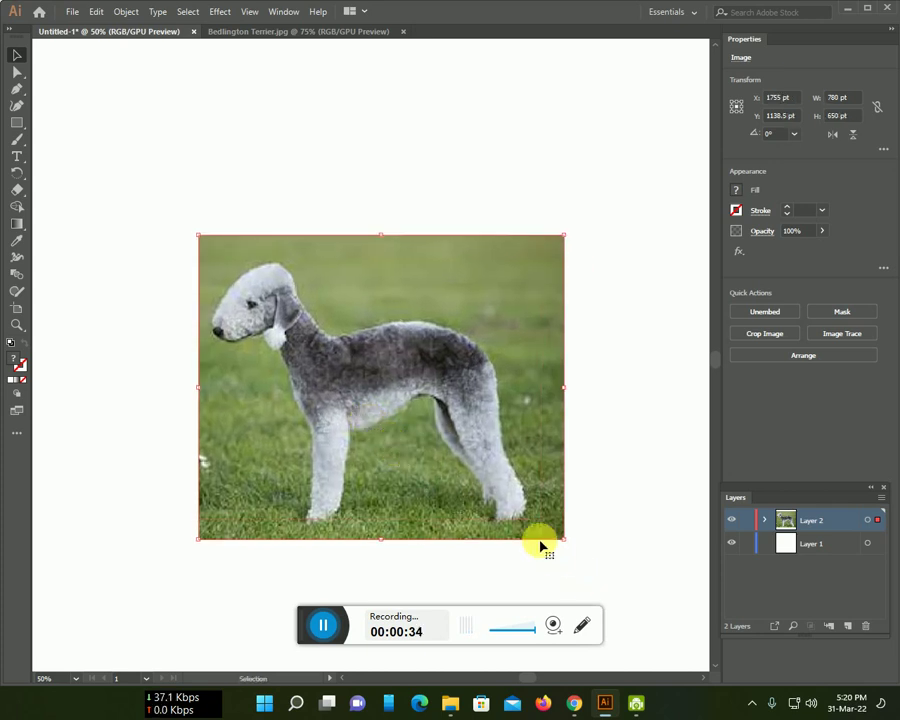
left_click_drag(563, 537, 623, 588)
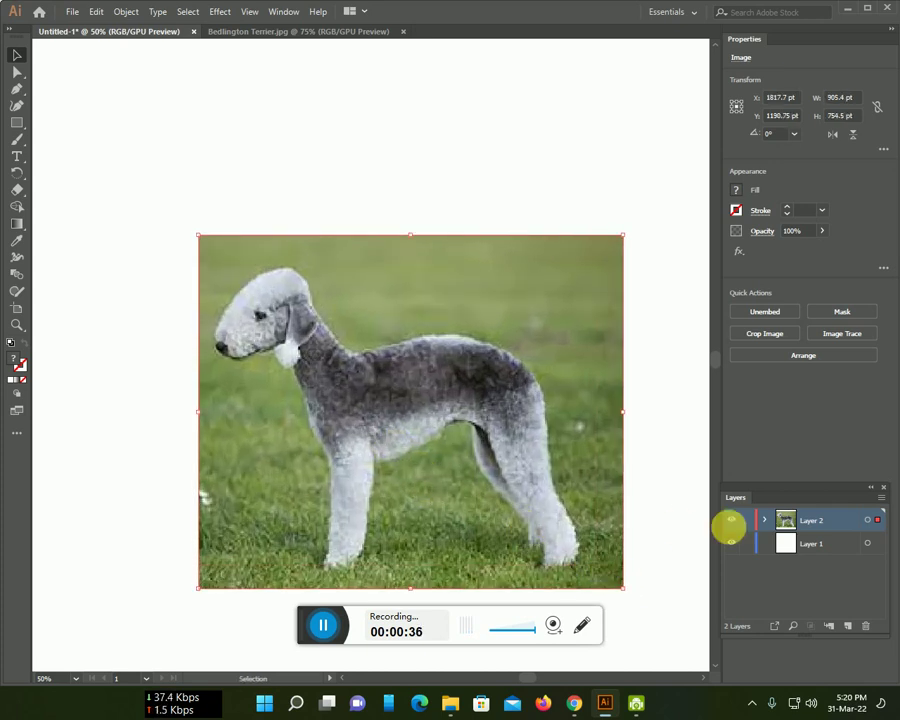
left_click_drag(876, 519, 878, 543)
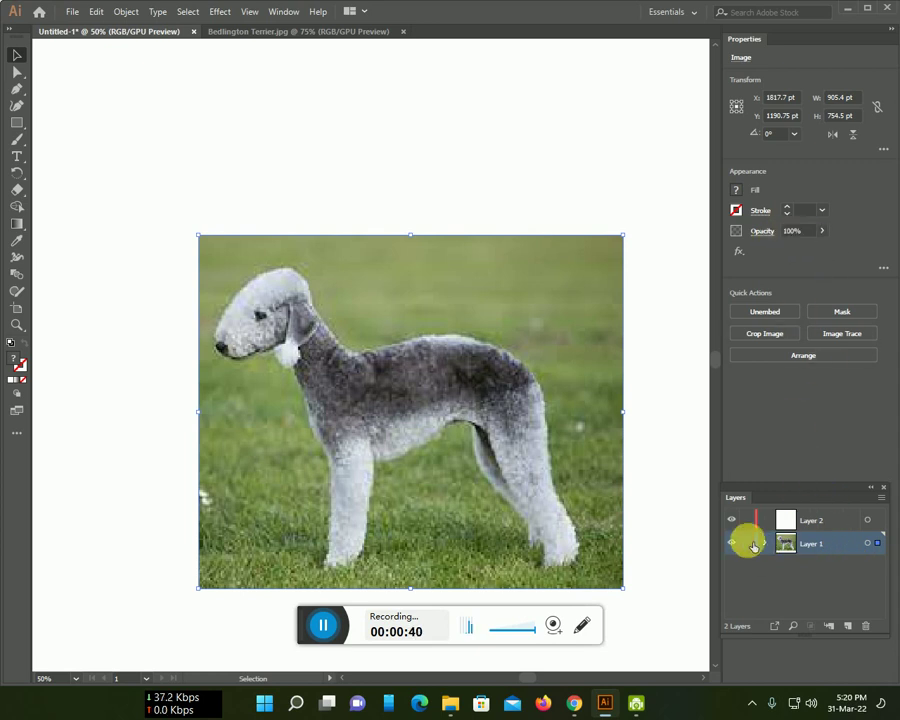
Lock Layer 1 and set up a black Paintbrush stroke for drawing on Layer 2.
left_click(750, 543)
left_click(828, 521)
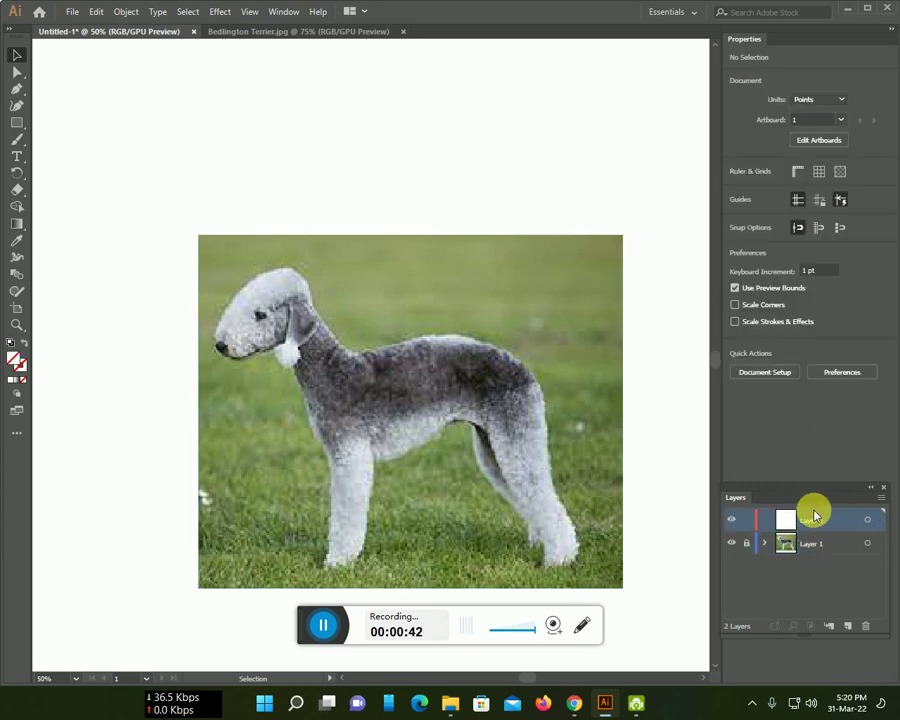
key("b")
left_click(736, 210)
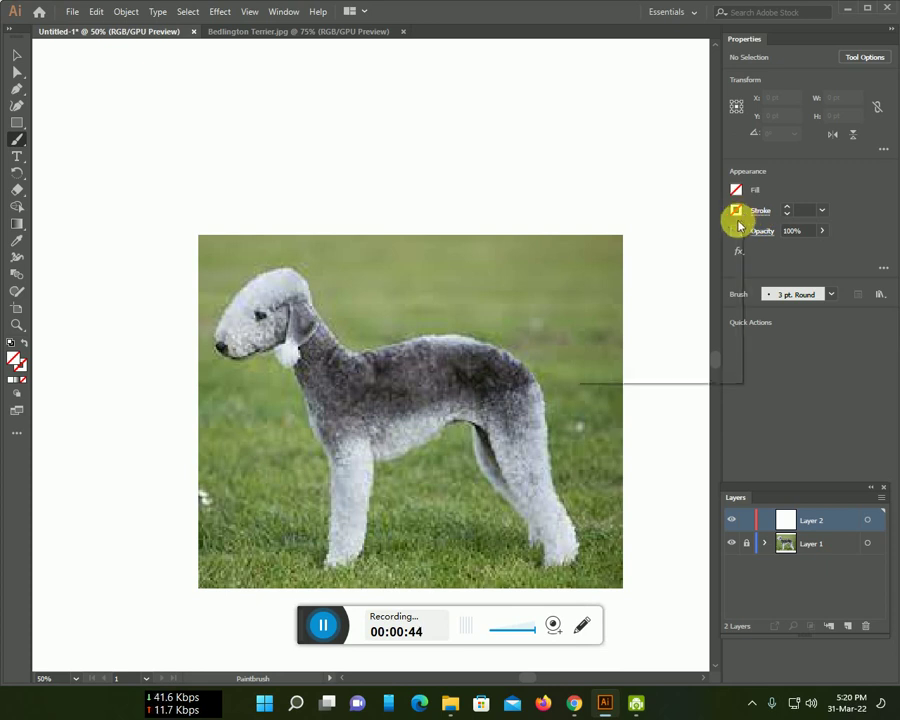
left_click(611, 262)
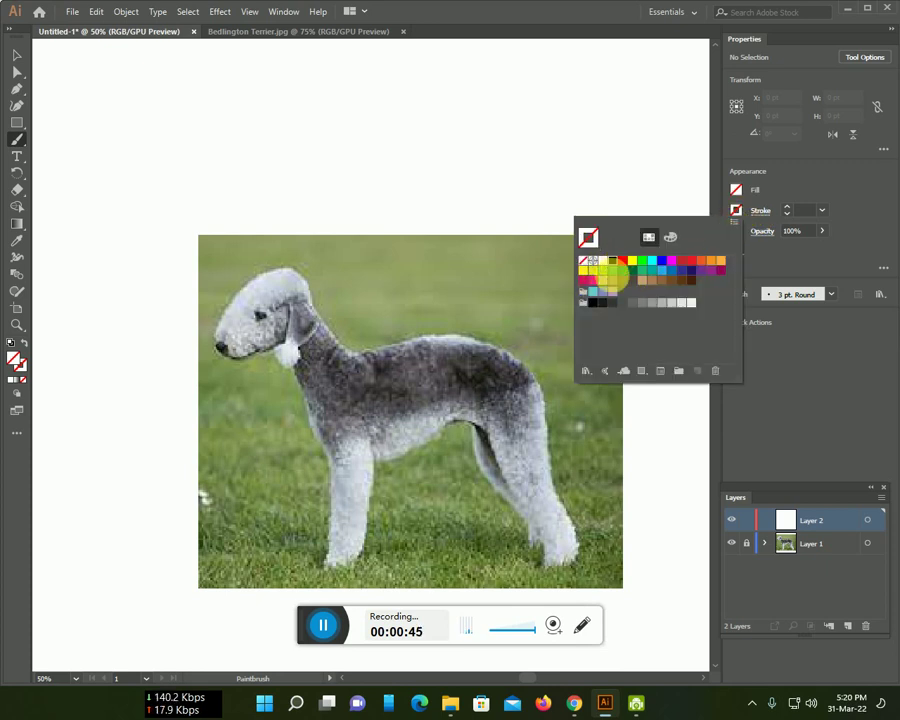
left_click(575, 470)
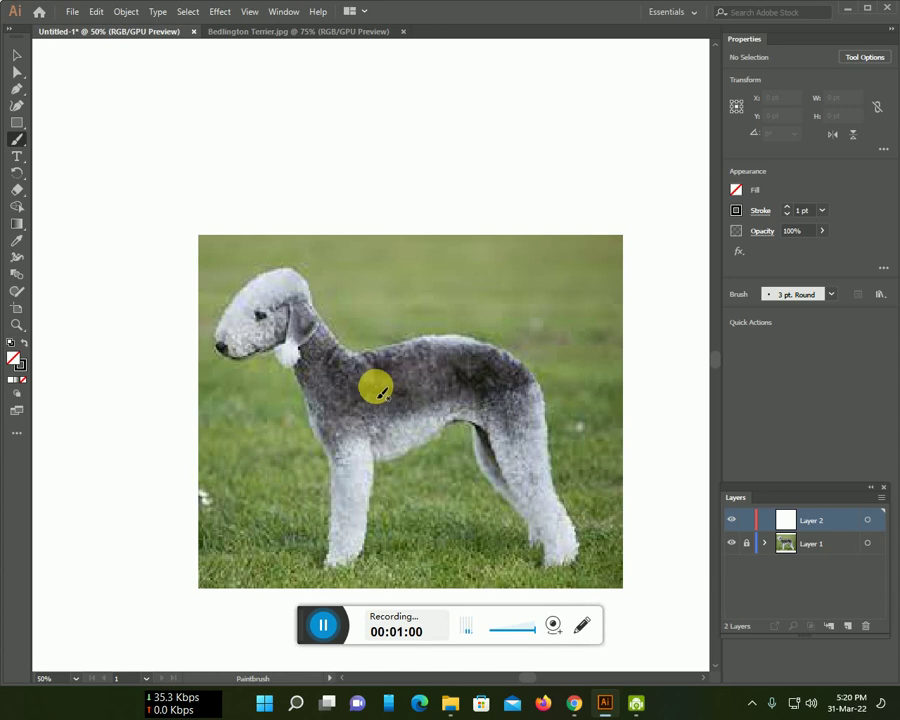
scroll(388, 395, "up", 2)
Zoom in on the head and brush the jaw line, eye and nose outlines.
scroll(376, 390, "up", 1)
mouse_move(328, 386)
left_mouse_down()
mouse_move(422, 450)
mouse_move(566, 470)
left_mouse_up()
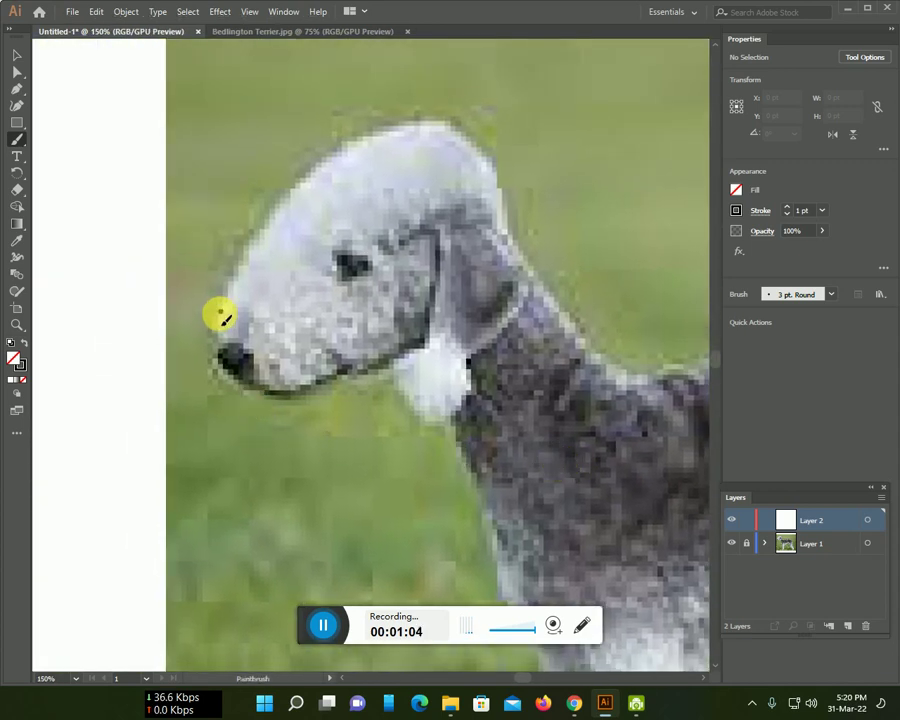
mouse_move(224, 343)
left_mouse_down()
mouse_move(222, 362)
mouse_move(240, 389)
mouse_move(279, 398)
mouse_move(340, 368)
mouse_move(364, 372)
mouse_move(401, 352)
mouse_move(436, 301)
mouse_move(437, 239)
left_mouse_up()
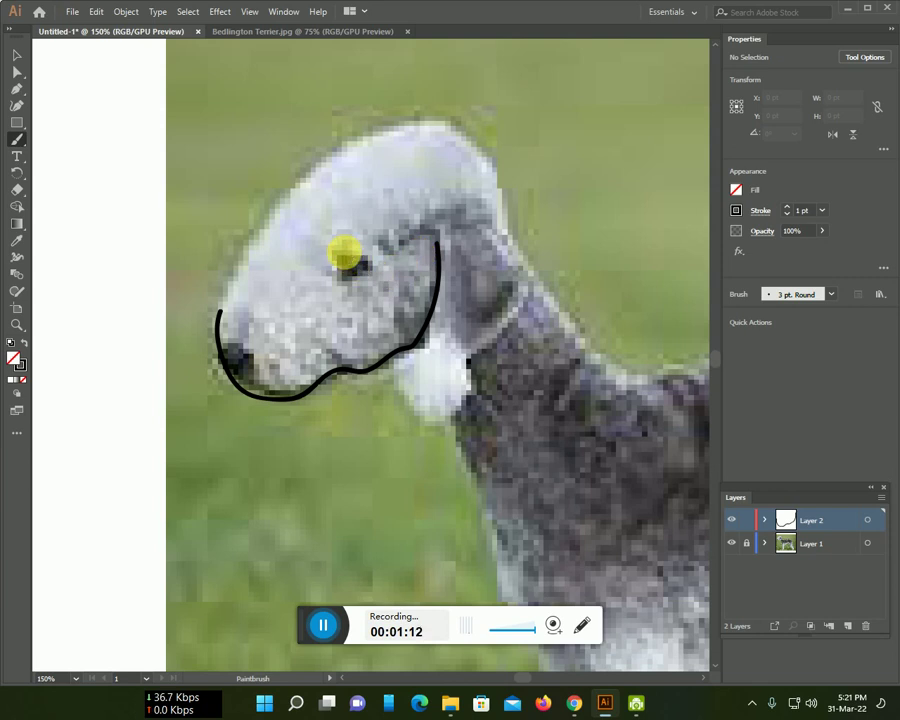
mouse_move(354, 284)
left_mouse_down()
mouse_move(377, 268)
mouse_move(340, 262)
left_mouse_up()
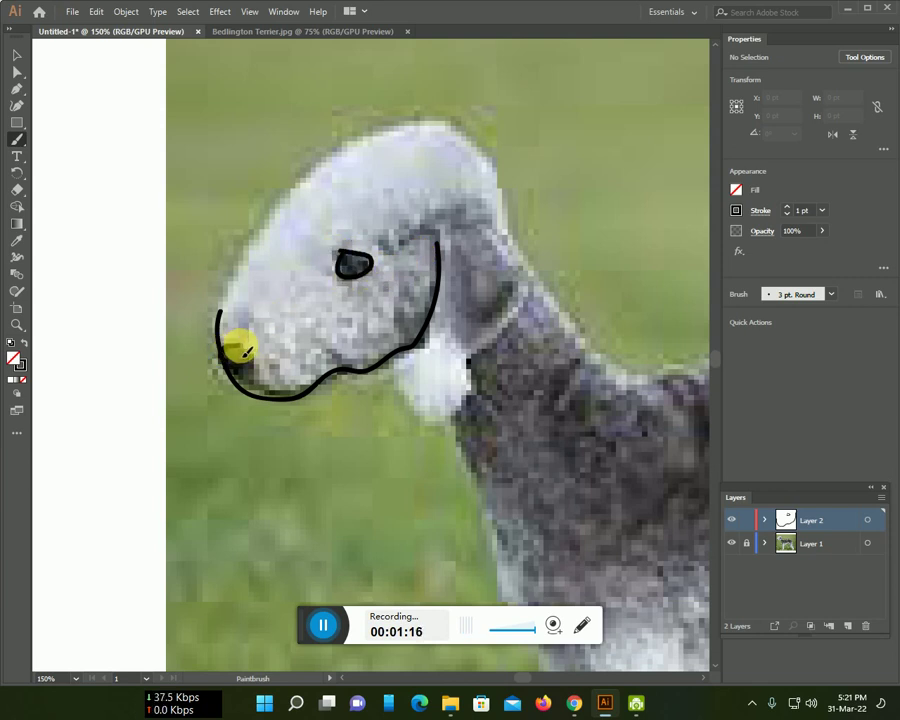
left_click_drag(254, 362, 246, 384)
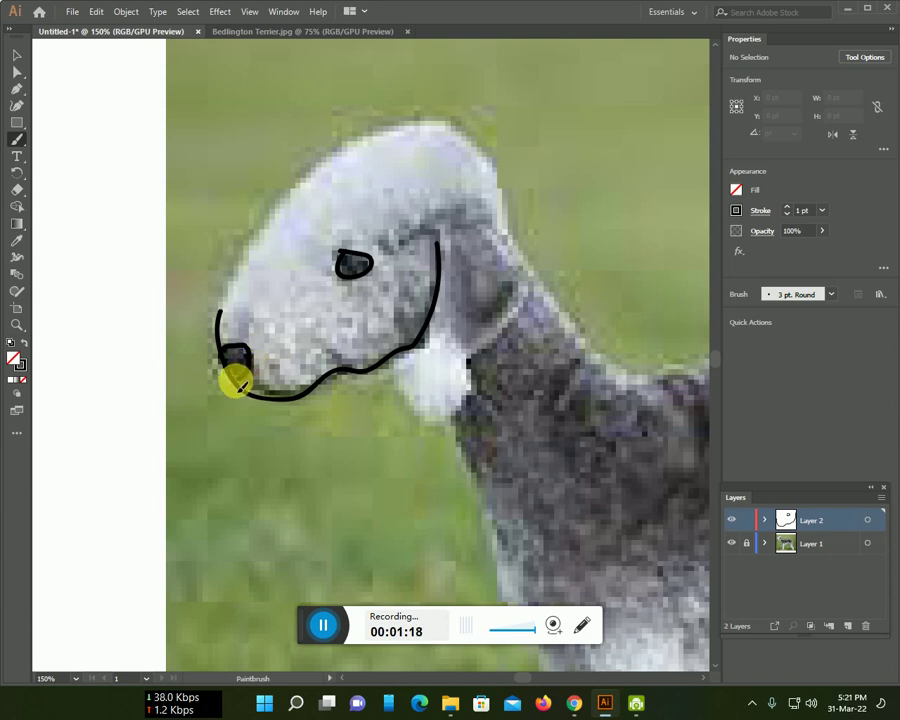
Brush a stroke from the nose over the forehead and skull toward the neck.
scroll(240, 385, "up", 2)
mouse_move(222, 364)
left_mouse_down()
mouse_move(318, 210)
mouse_move(382, 170)
mouse_move(448, 176)
mouse_move(480, 200)
mouse_move(500, 275)
mouse_move(588, 399)
mouse_move(624, 424)
mouse_move(678, 431)
left_mouse_up()
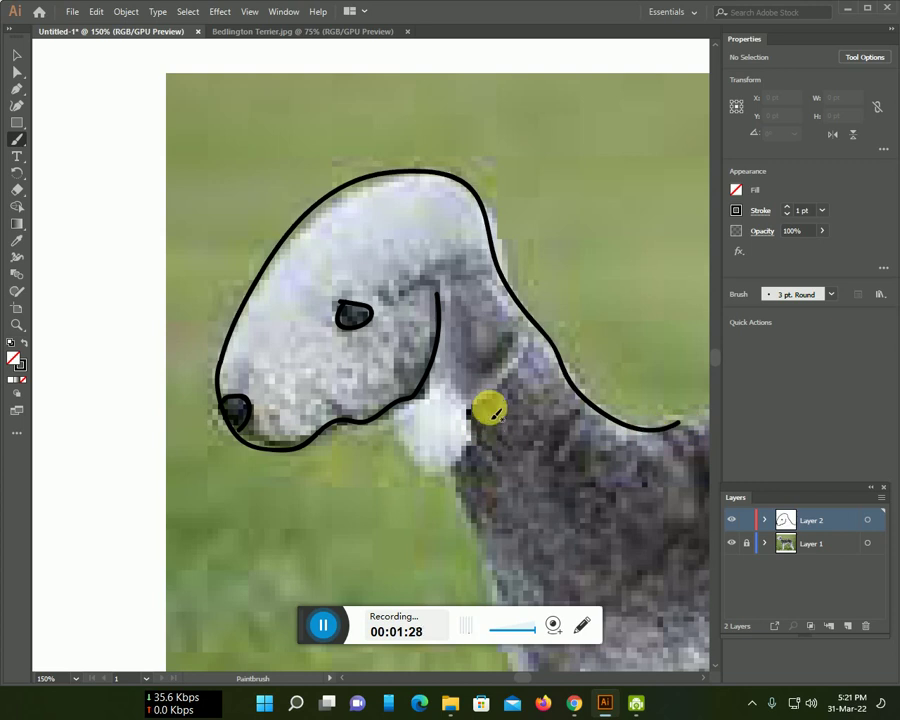
scroll(524, 382, "down", 2)
Outline the hanging ear and trace the front of the neck down toward the chest.
scroll(530, 393, "down", 2)
scroll(530, 393, "down", 1)
scroll(530, 393, "down", 1)
scroll(528, 396, "up", 4)
mouse_move(470, 210)
left_mouse_down()
mouse_move(486, 217)
mouse_move(518, 271)
mouse_move(466, 378)
mouse_move(416, 378)
mouse_move(452, 270)
mouse_move(450, 215)
mouse_move(468, 207)
left_mouse_up()
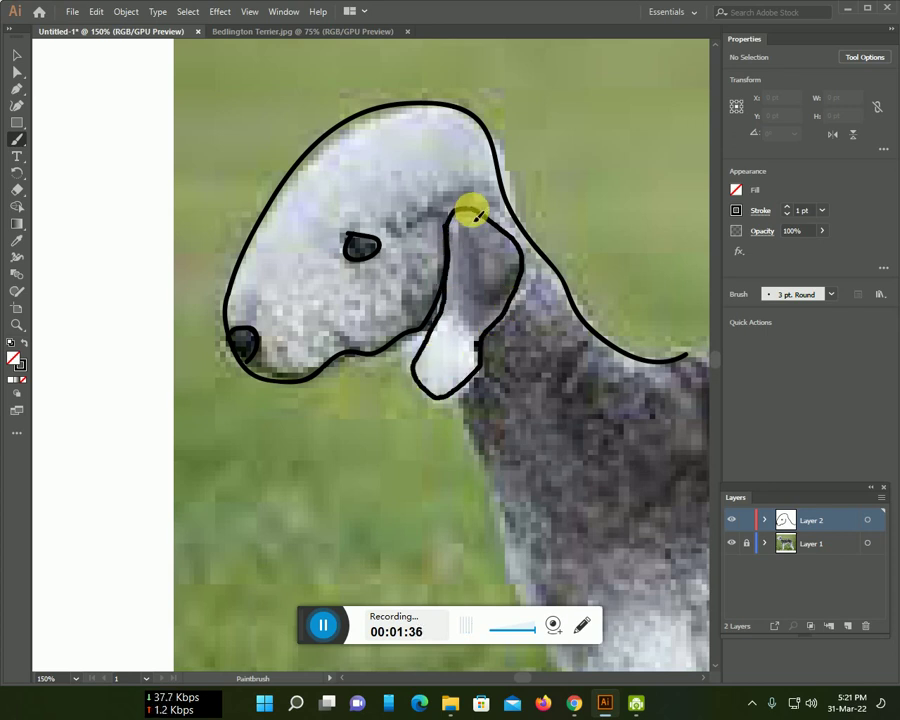
scroll(482, 331, "down", 2)
left_click_drag(455, 318, 554, 566)
mouse_move(545, 516)
left_mouse_down()
mouse_move(313, 271)
mouse_move(322, 370)
mouse_move(316, 459)
mouse_move(273, 595)
mouse_move(278, 372)
mouse_move(370, 353)
mouse_move(400, 301)
mouse_move(416, 215)
mouse_move(416, 80)
left_mouse_up()
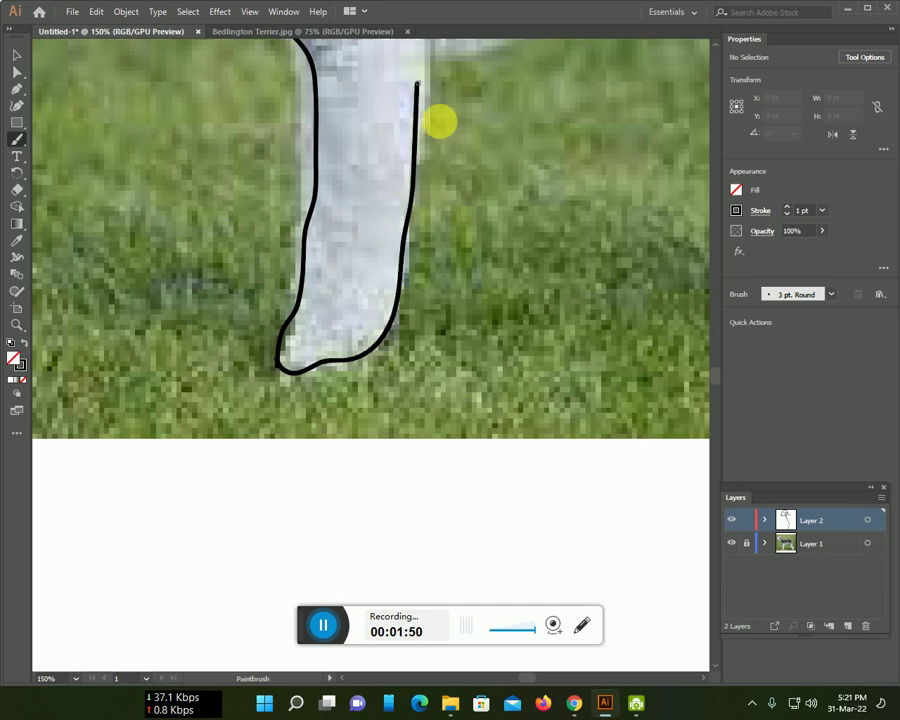
Trace the front leg's upper edge and the belly line toward the hind leg.
scroll(520, 360, "up", 3)
scroll(460, 295, "up", 2)
left_click_drag(397, 127, 424, 236)
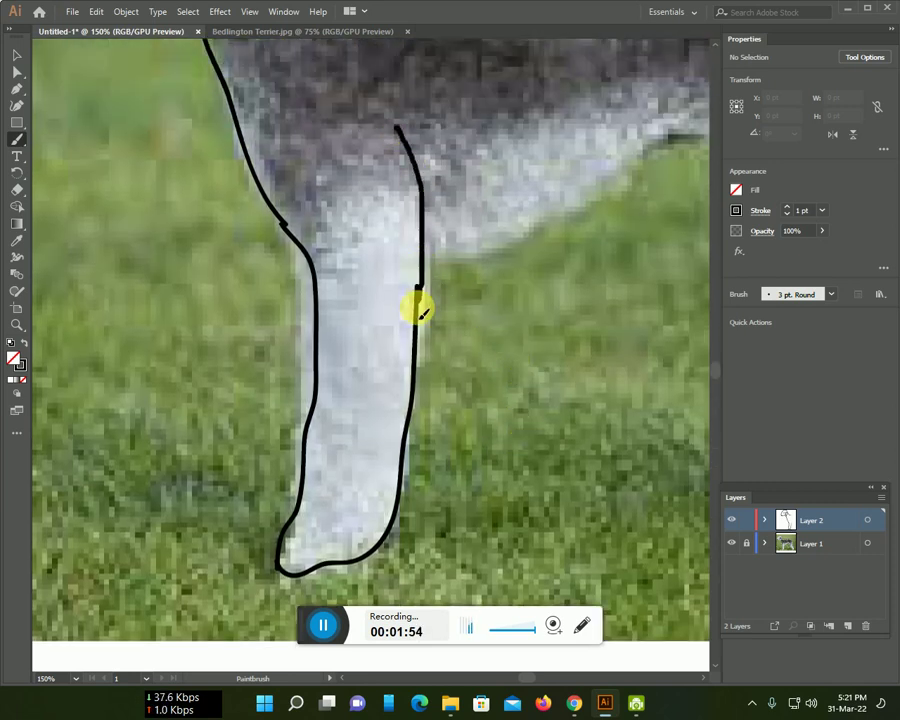
scroll(418, 333, "up", 3)
mouse_move(424, 350)
left_mouse_down()
mouse_move(520, 346)
mouse_move(600, 260)
mouse_move(660, 244)
mouse_move(590, 265)
mouse_move(300, 256)
mouse_move(378, 265)
mouse_move(492, 492)
left_mouse_up()
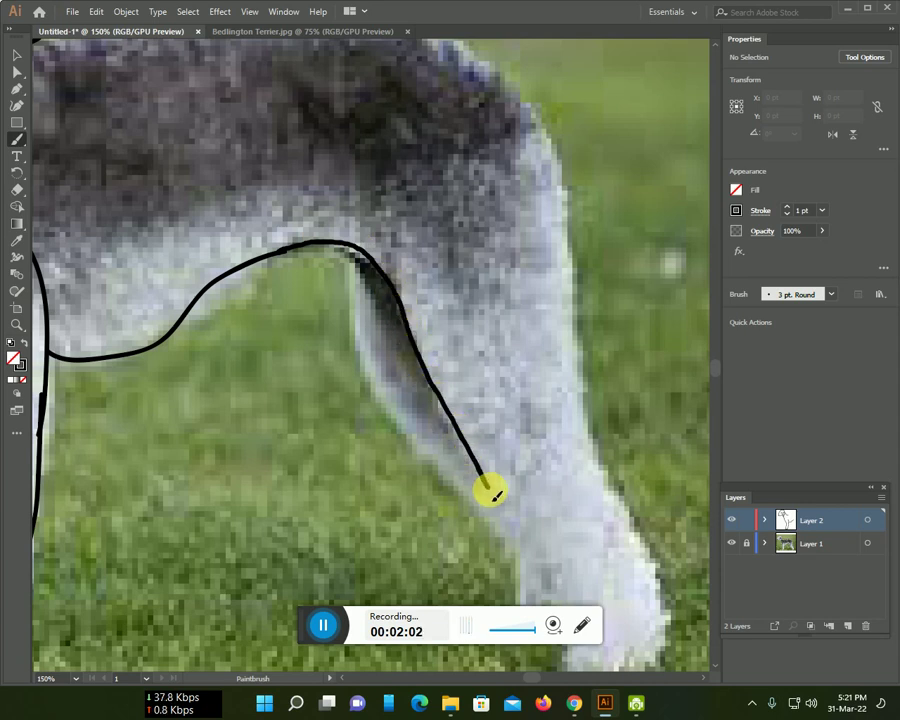
Trace the hind leg's inner edge up from the paw and back down from the top.
scroll(460, 475, "down", 3)
scroll(510, 465, "down", 2)
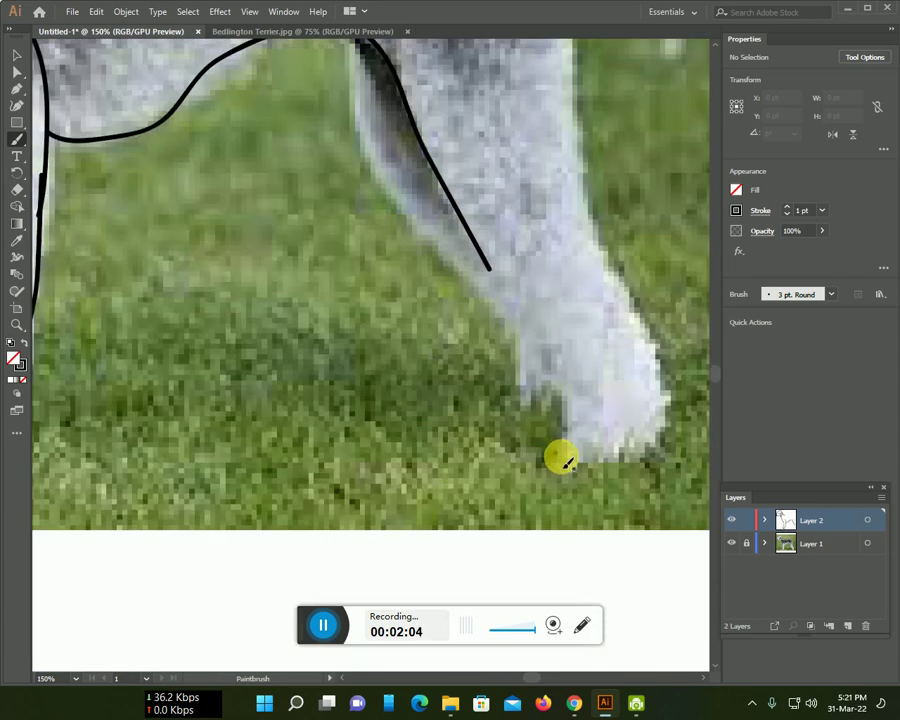
mouse_move(558, 460)
left_mouse_down()
mouse_move(566, 372)
mouse_move(494, 281)
left_mouse_up()
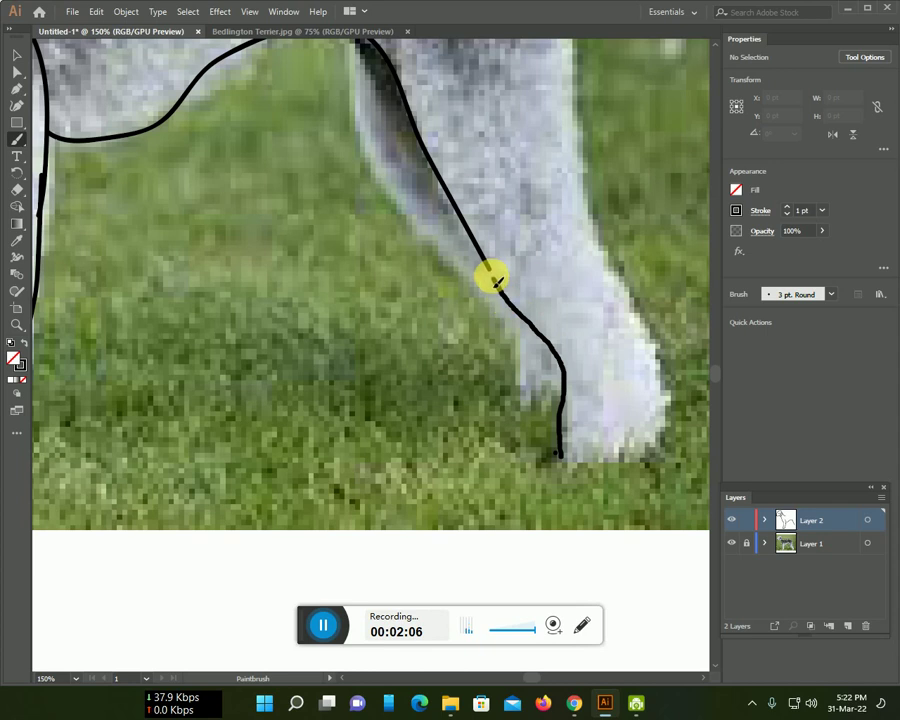
scroll(492, 270, "up", 1)
mouse_move(354, 108)
left_mouse_down()
mouse_move(354, 179)
mouse_move(384, 255)
mouse_move(486, 372)
mouse_move(518, 422)
mouse_move(519, 465)
left_mouse_up()
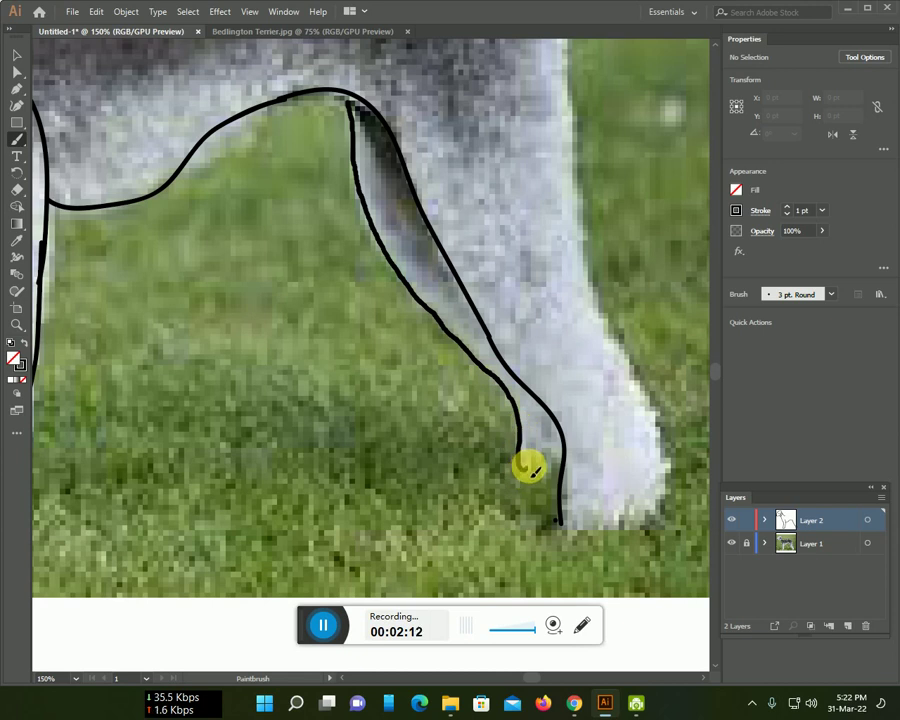
Finish the inner line to the paw, trace the outer edge, and continue over the back.
mouse_move(565, 467)
left_mouse_down()
mouse_move(567, 520)
mouse_move(577, 528)
mouse_move(669, 508)
mouse_move(668, 455)
mouse_move(649, 384)
mouse_move(607, 346)
mouse_move(589, 277)
mouse_move(562, 74)
left_mouse_up()
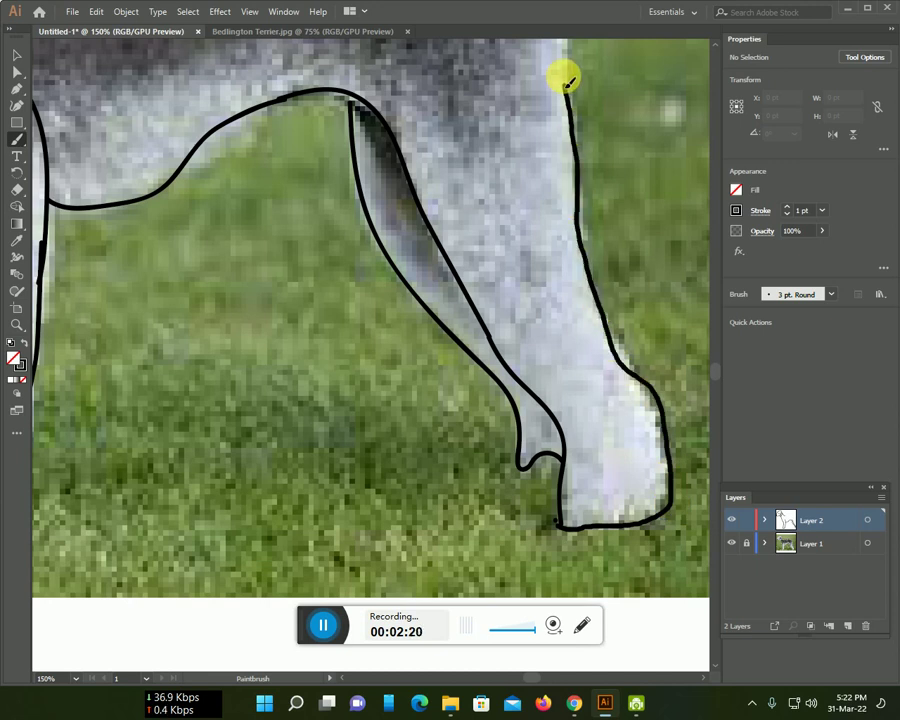
left_click_drag(540, 221, 540, 559)
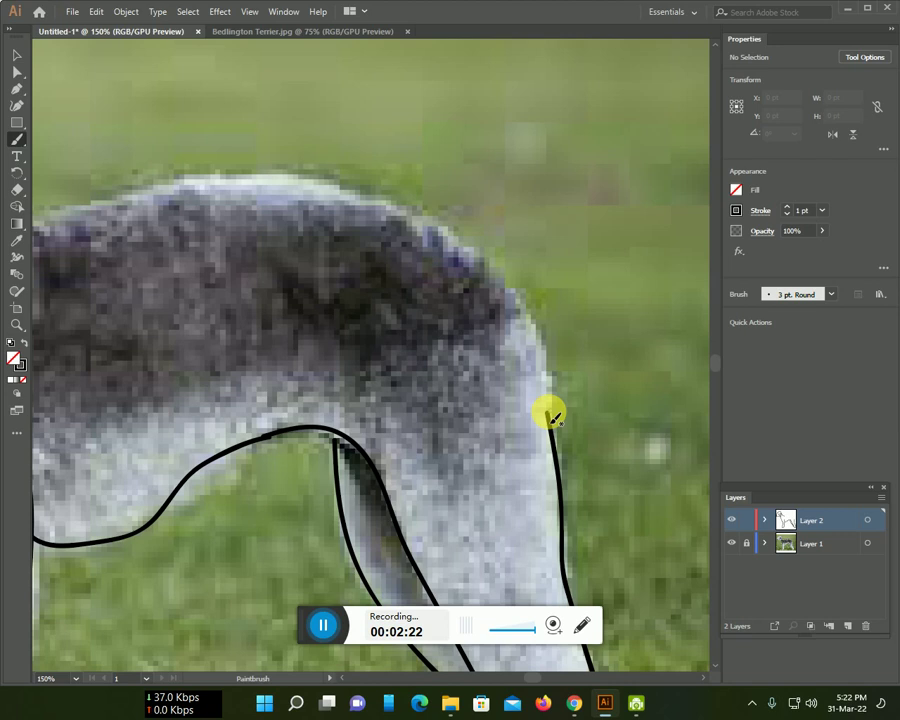
mouse_move(548, 414)
left_mouse_down()
mouse_move(538, 356)
mouse_move(466, 255)
mouse_move(384, 209)
mouse_move(185, 181)
mouse_move(94, 209)
mouse_move(412, 307)
mouse_move(476, 308)
mouse_move(394, 314)
left_mouse_up()
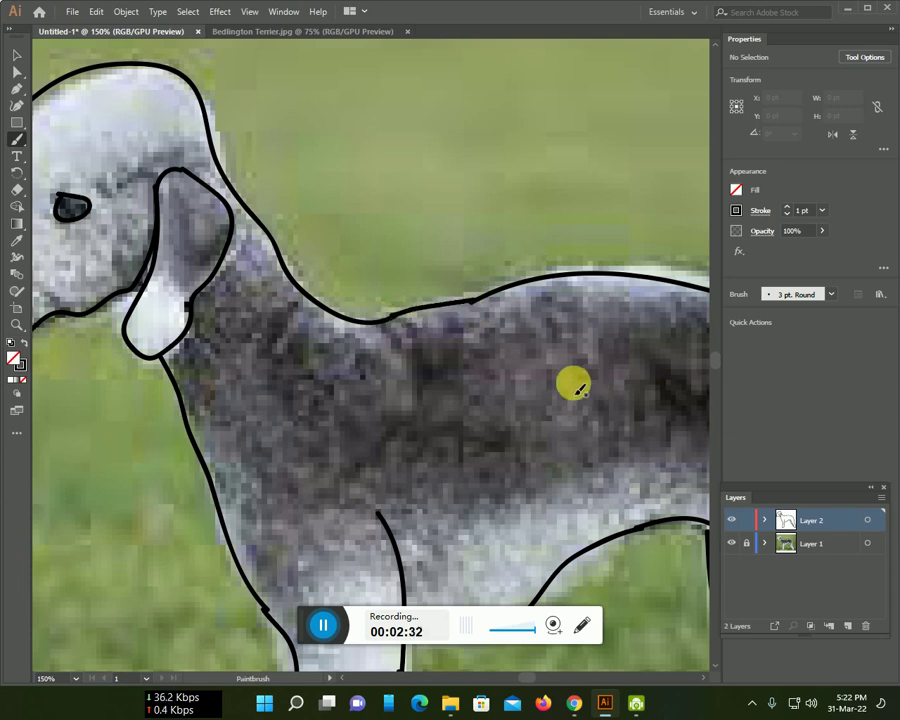
Brush a short vertical line at the hip where the hind leg meets the body.
scroll(530, 386, "down", 1)
scroll(515, 379, "down", 1)
scroll(404, 372, "down", 2)
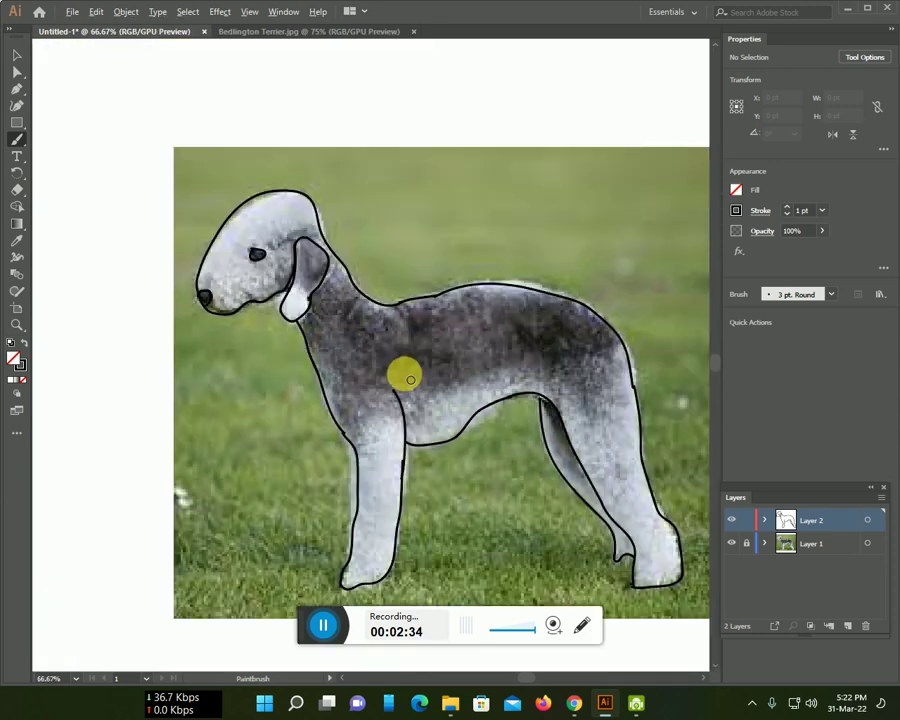
scroll(444, 378, "up", 1)
scroll(447, 385, "up", 1)
scroll(442, 378, "down", 1)
scroll(442, 378, "down", 1)
scroll(442, 378, "up", 1)
scroll(447, 384, "up", 1)
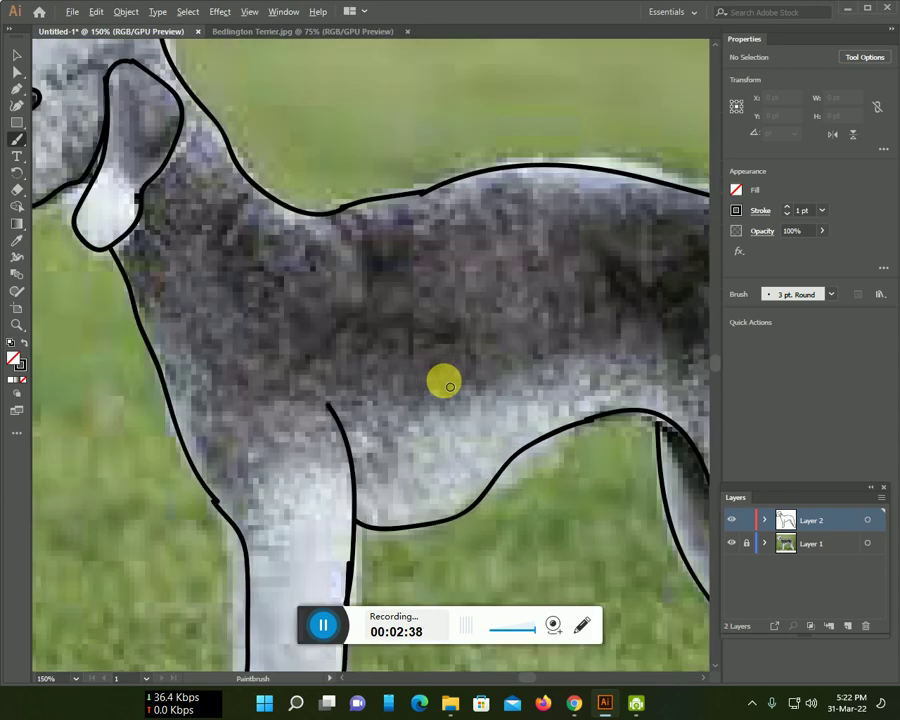
scroll(444, 380, "down", 1)
left_click_drag(621, 328, 617, 442)
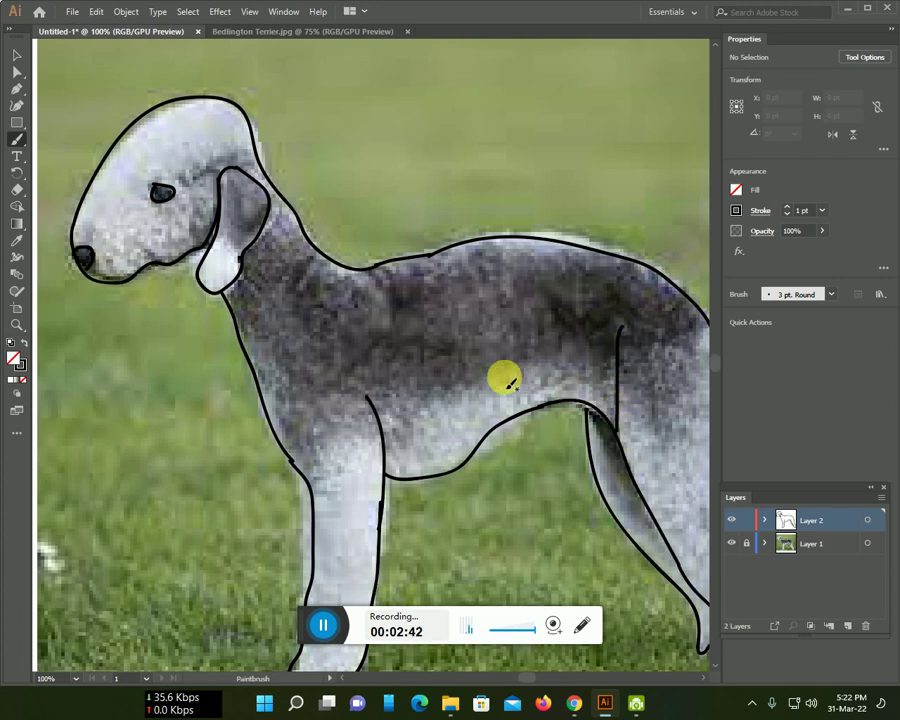
Hide and reshow the photo layer to check the outlines against it.
scroll(420, 435, "up", 3)
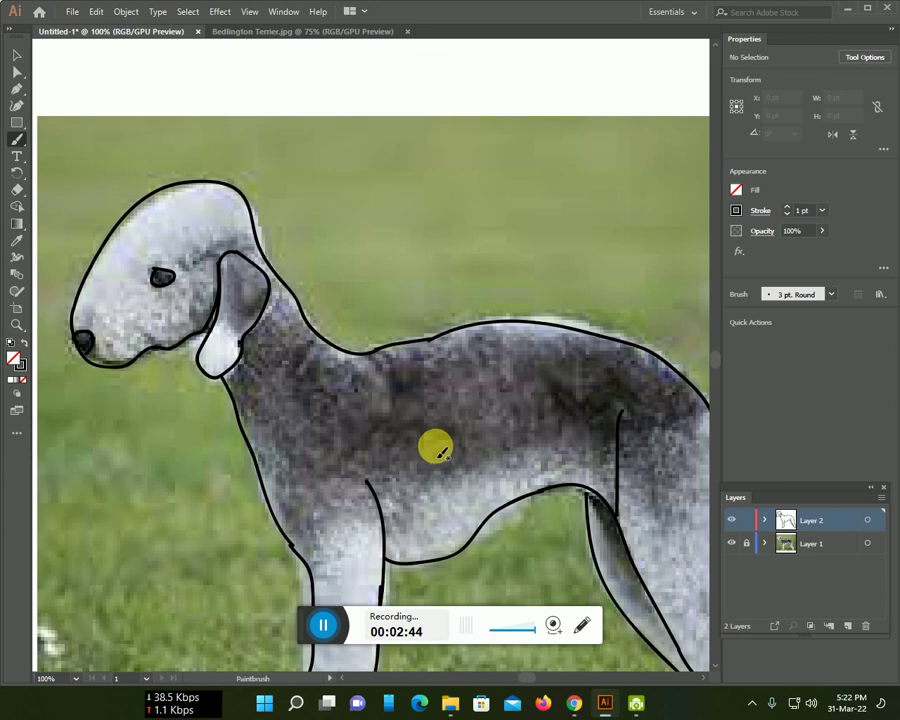
left_click(738, 543)
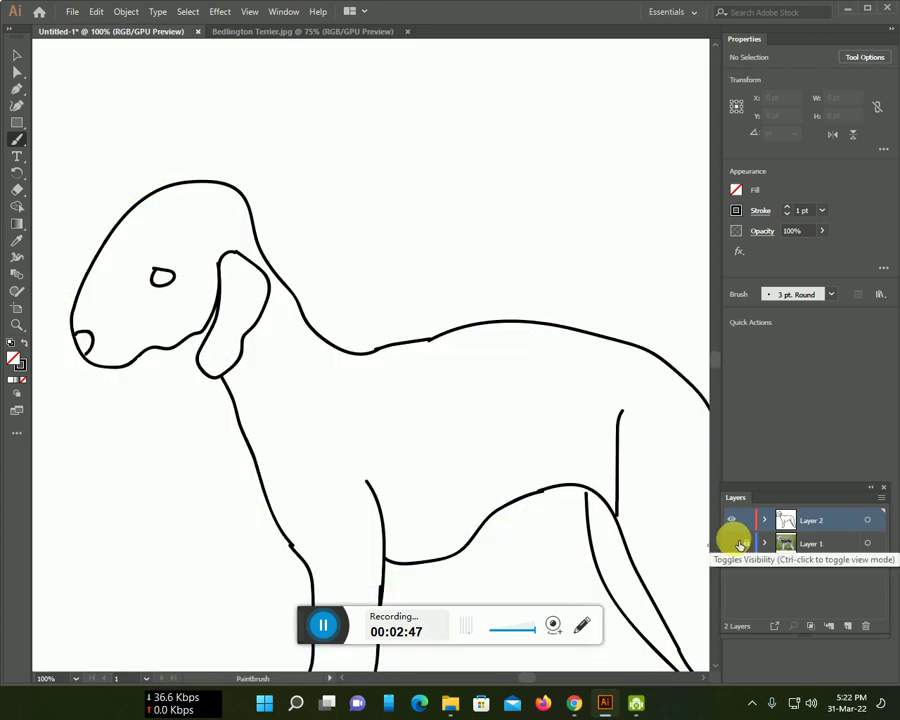
left_click(731, 543)
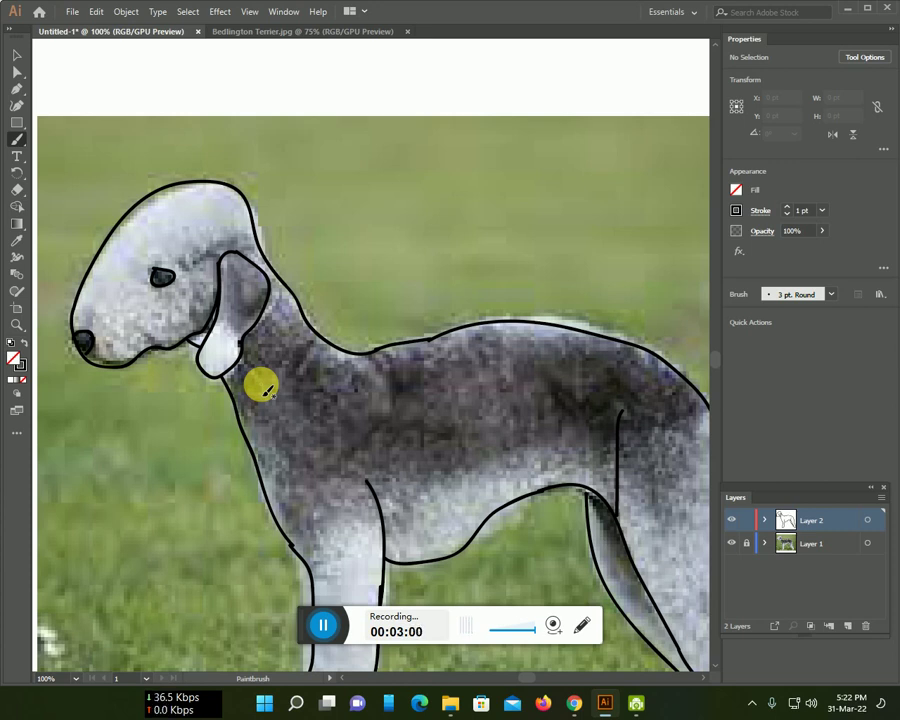
scroll(255, 388, "down", 2)
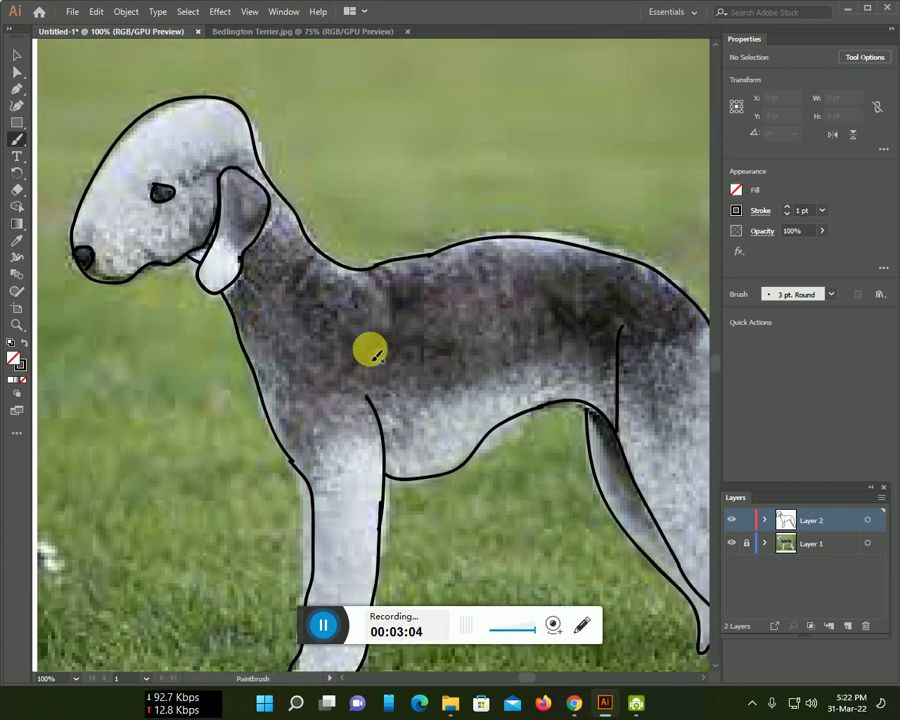
Draw five short fur strokes across the dog's back and body.
left_click_drag(450, 310, 550, 322)
left_click_drag(460, 338, 530, 342)
left_click_drag(407, 318, 440, 418)
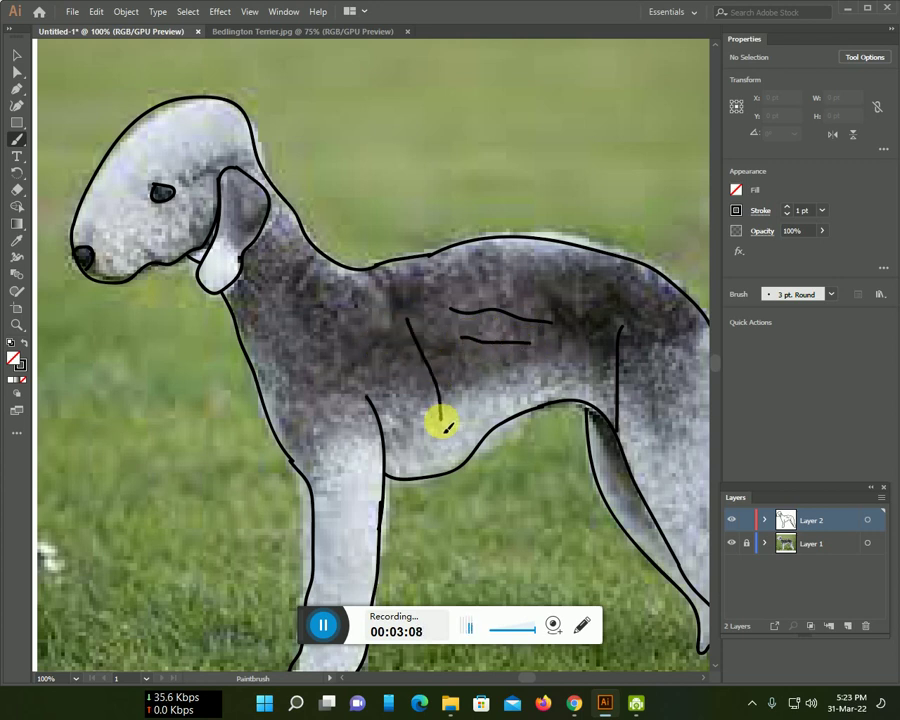
left_click_drag(490, 284, 545, 361)
mouse_move(573, 294)
left_mouse_down()
mouse_move(612, 318)
mouse_move(675, 480)
left_mouse_up()
Add fur strokes on the hind leg, neck, front leg, and along the back and flank.
left_click_drag(246, 300, 313, 392)
left_click_drag(305, 279, 341, 358)
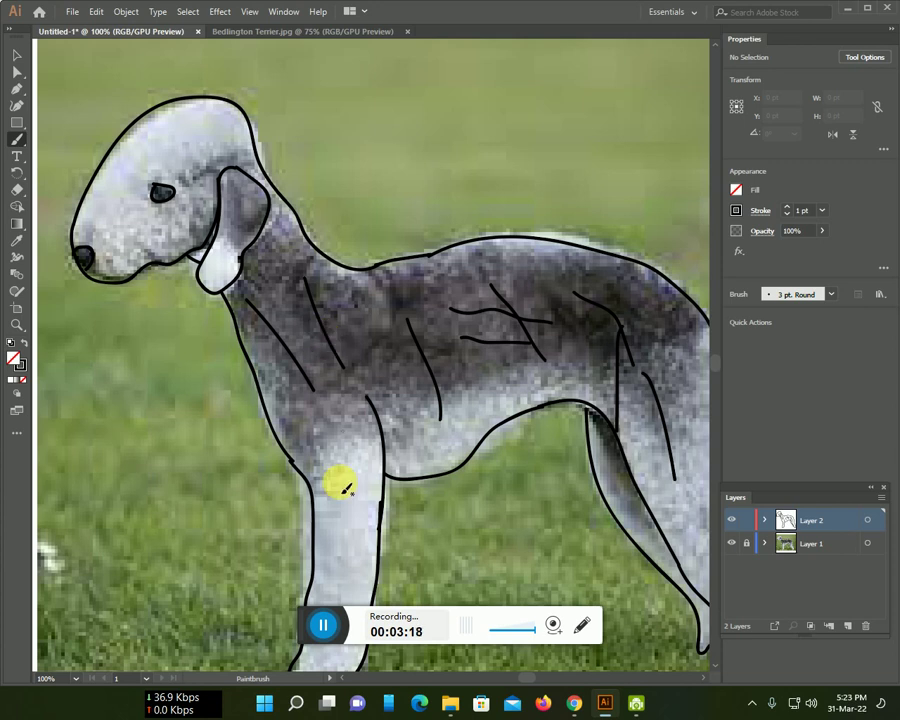
left_click_drag(341, 437, 352, 518)
left_click_drag(378, 288, 418, 398)
mouse_move(462, 308)
left_mouse_down()
mouse_move(510, 355)
mouse_move(530, 340)
left_mouse_up()
left_click_drag(558, 297, 590, 348)
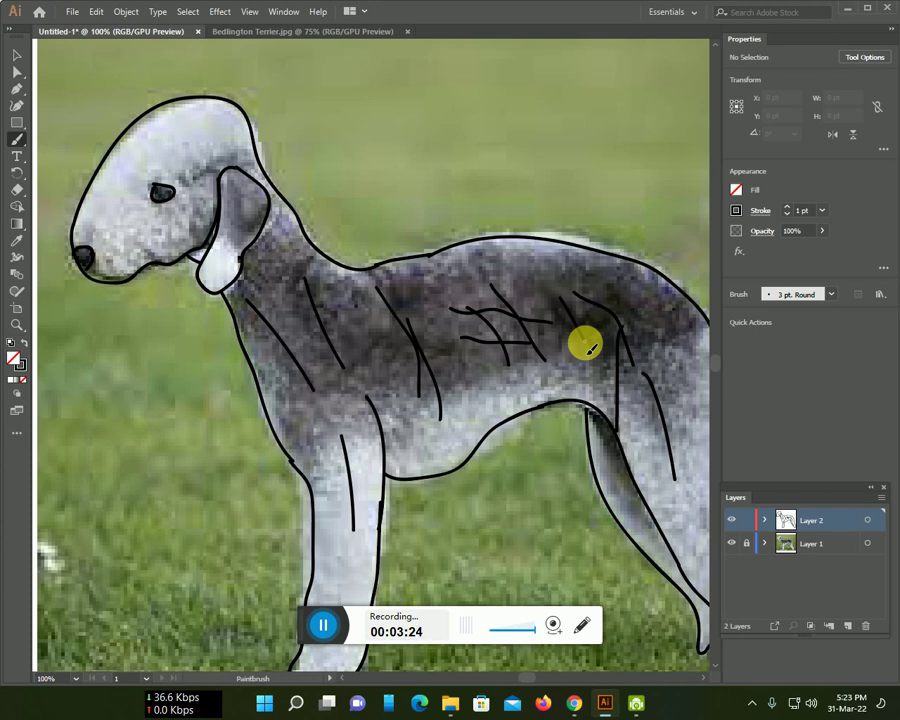
scroll(585, 345, "down", 2)
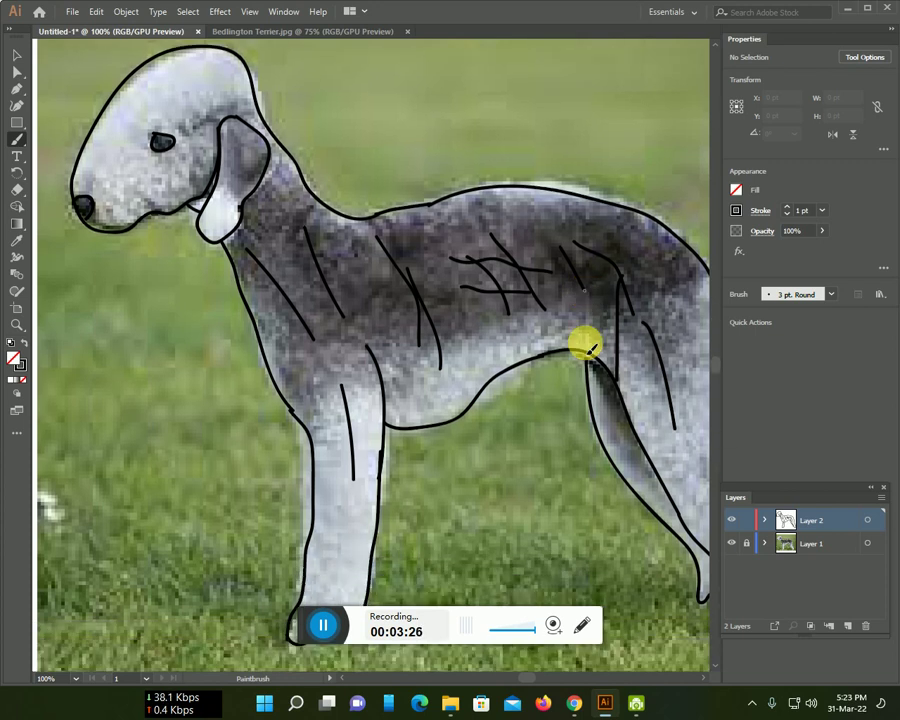
scroll(588, 348, "down", 1)
Brush two fur lines on the rear leg and one down the front leg, then hide Layer 1.
left_click_drag(585, 347, 500, 290)
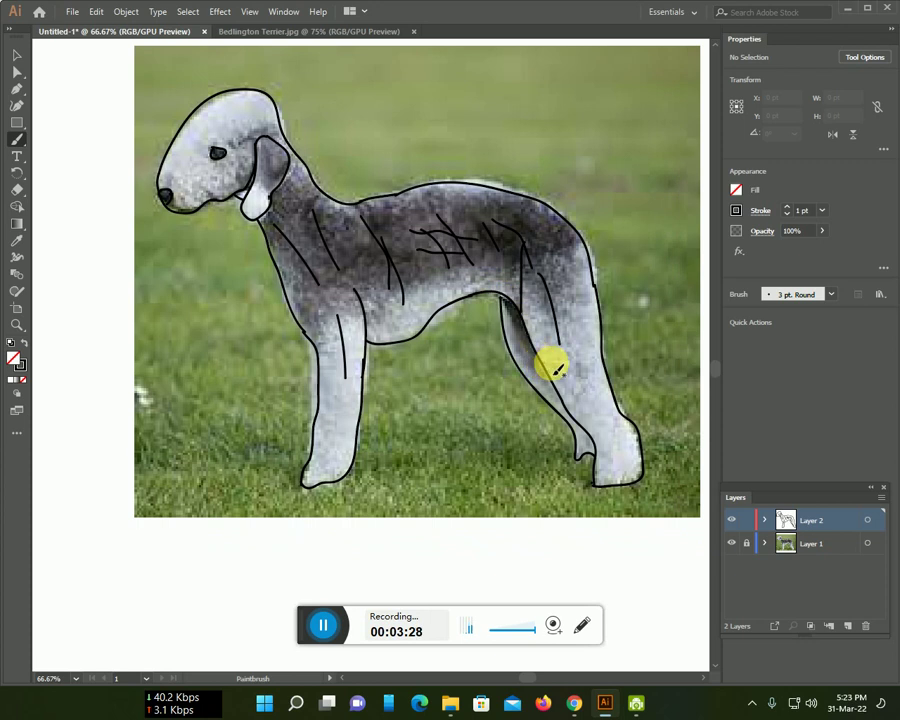
left_click_drag(574, 369, 610, 413)
left_click_drag(348, 325, 330, 465)
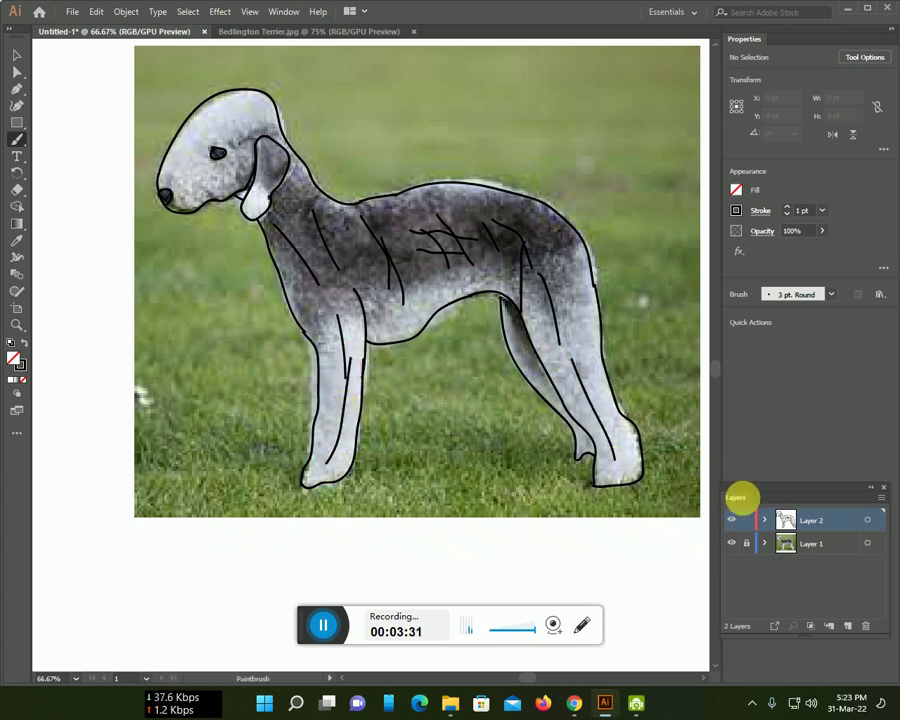
left_click(731, 543)
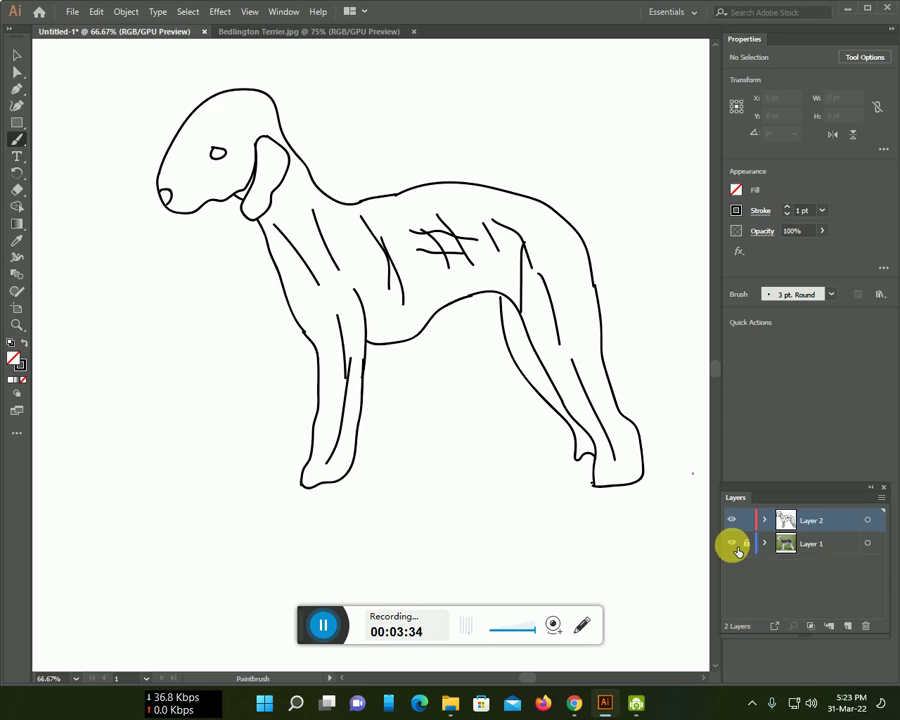